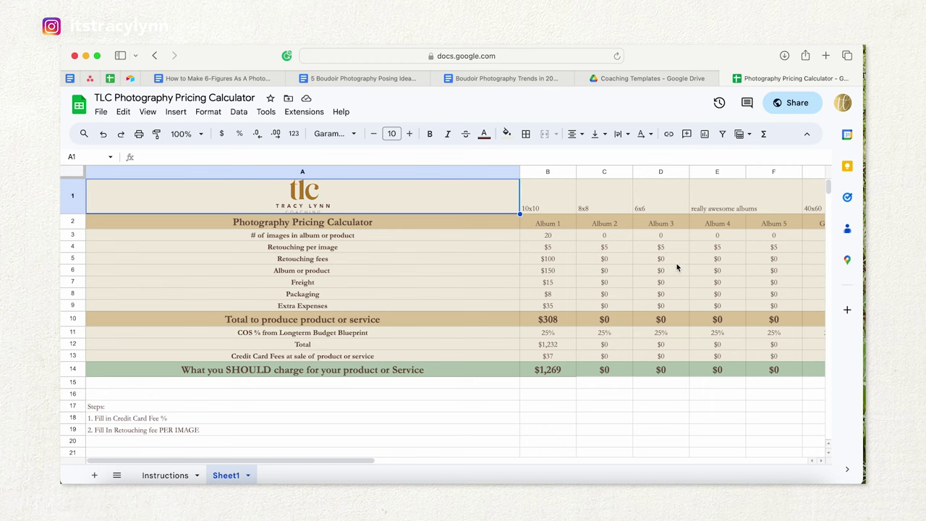
- Narrow column A so more product columns fit, and look across the product columns through Gift Print
scroll(677, 267, "right", 5)
scroll(674, 264, "left", 5)
left_click_drag(520, 172, 392, 173)
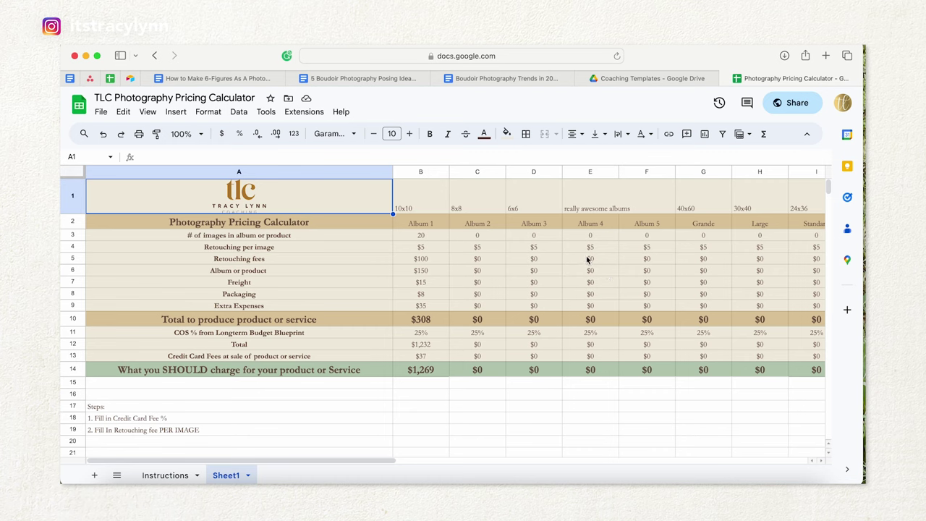
scroll(651, 264, "right", 5)
scroll(717, 246, "left", 5)
scroll(734, 234, "right", 5)
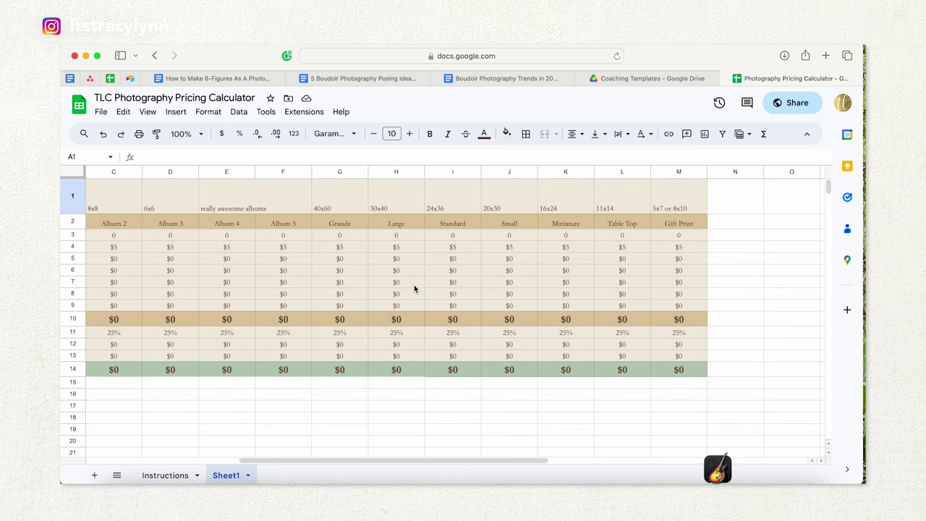
scroll(413, 284, "left", 5)
- Set the number of images for Album 1 to 30
left_click(423, 237)
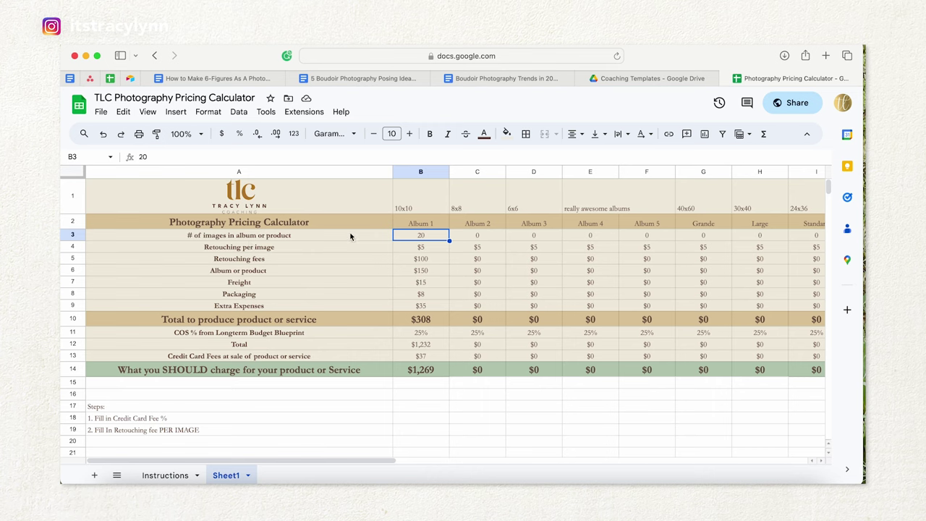
left_click(435, 251)
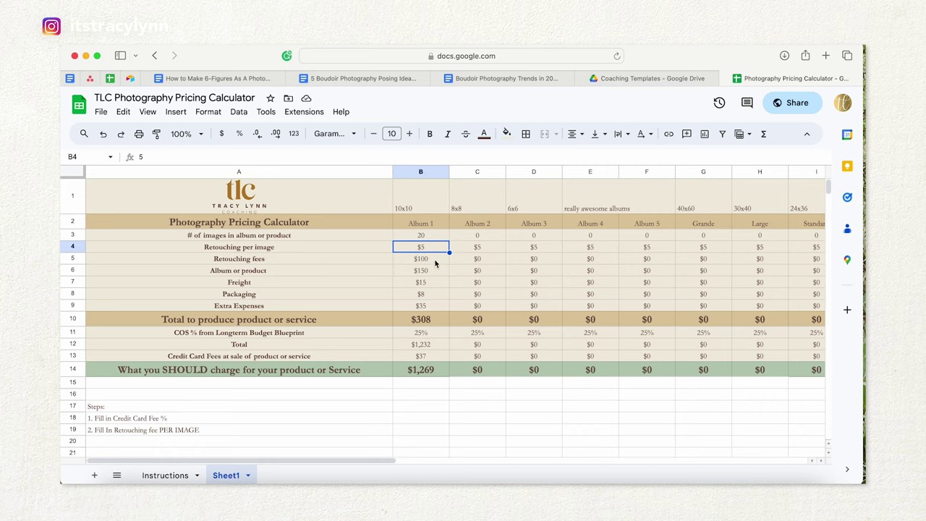
left_click(427, 237)
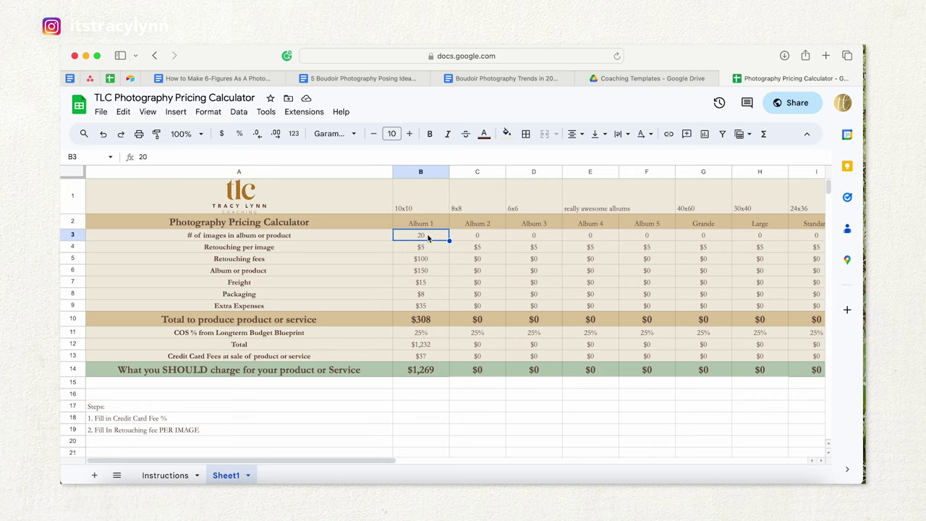
type("30")
key("Return")
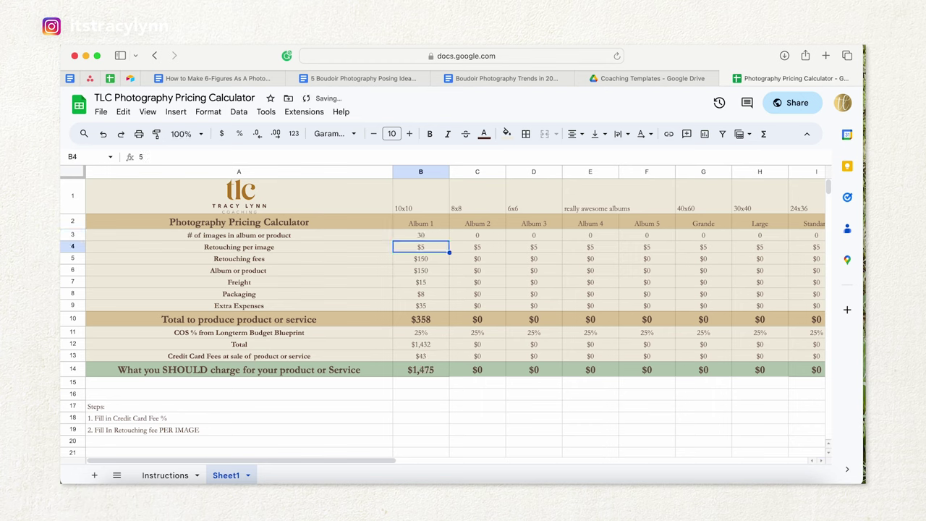
- Check Album 1's product, freight and packaging costs, and set its extra expenses to $50
left_click(432, 271)
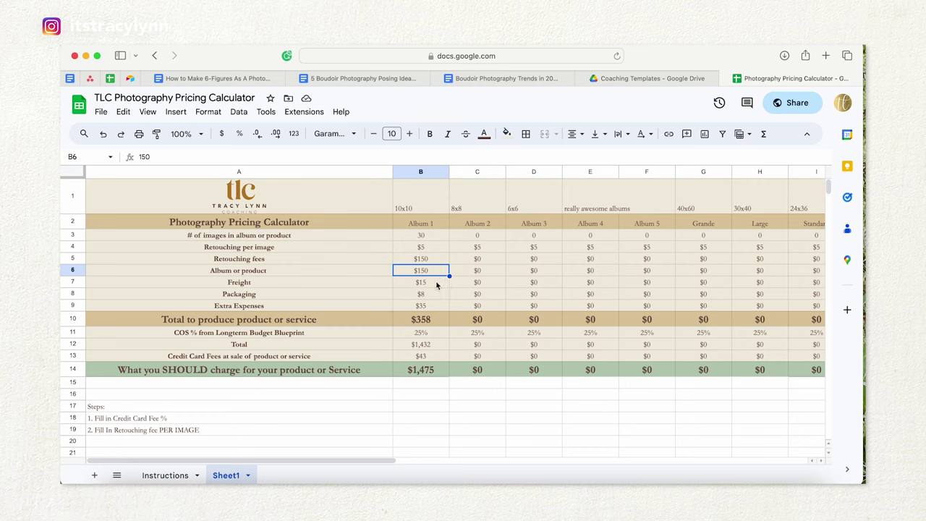
left_click(435, 280)
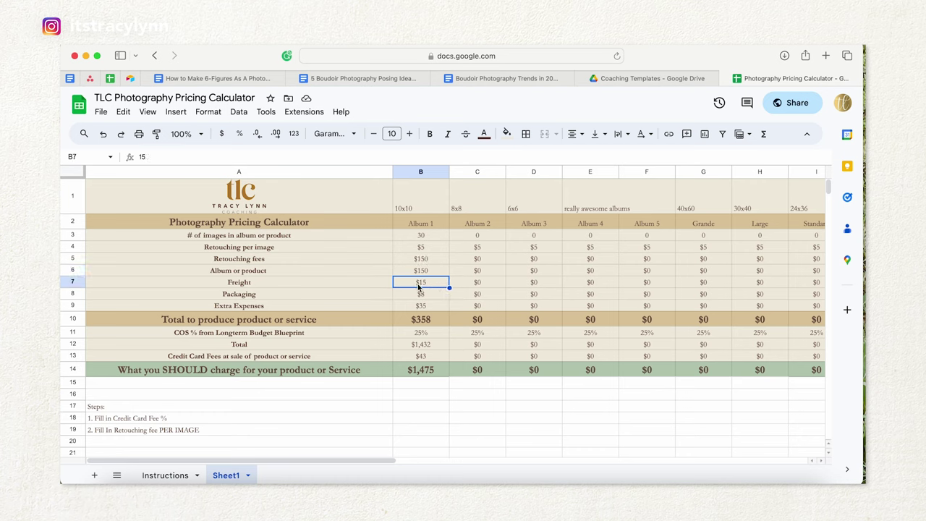
left_click(426, 297)
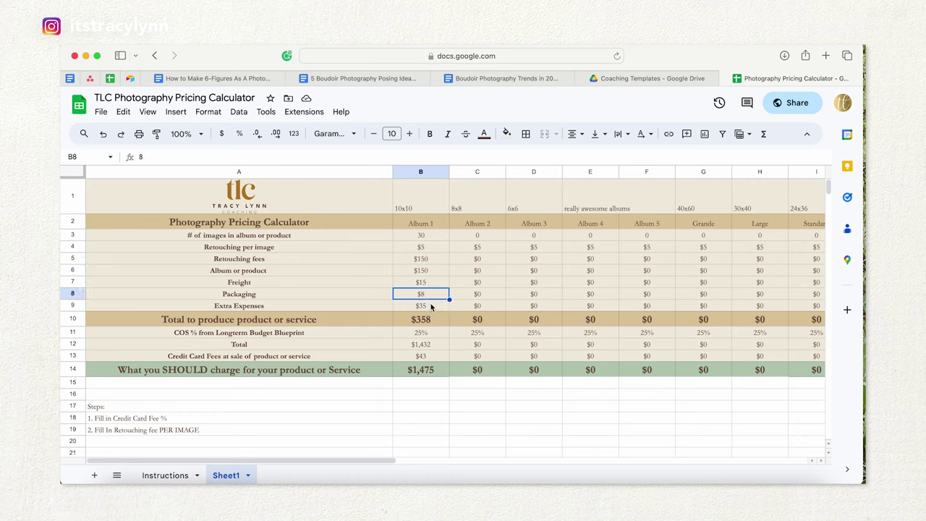
left_click(430, 306)
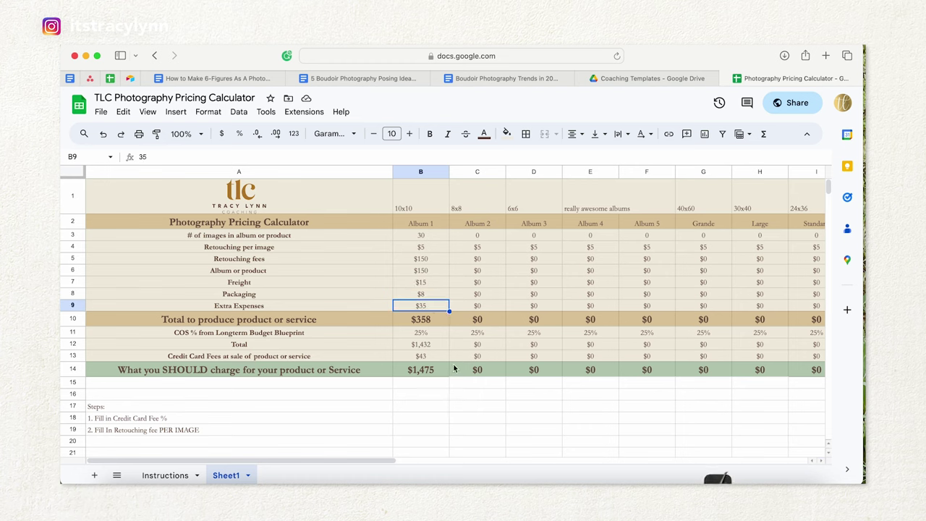
left_click(429, 322)
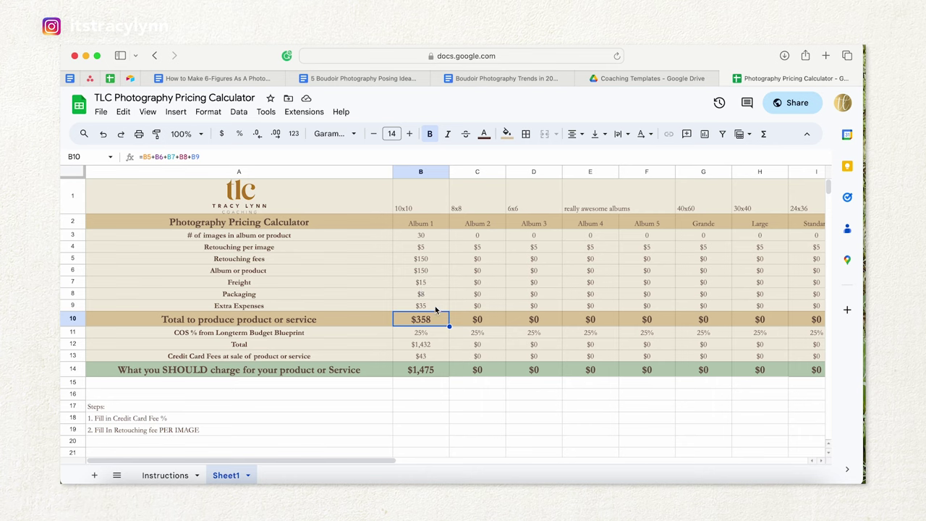
left_click(431, 303)
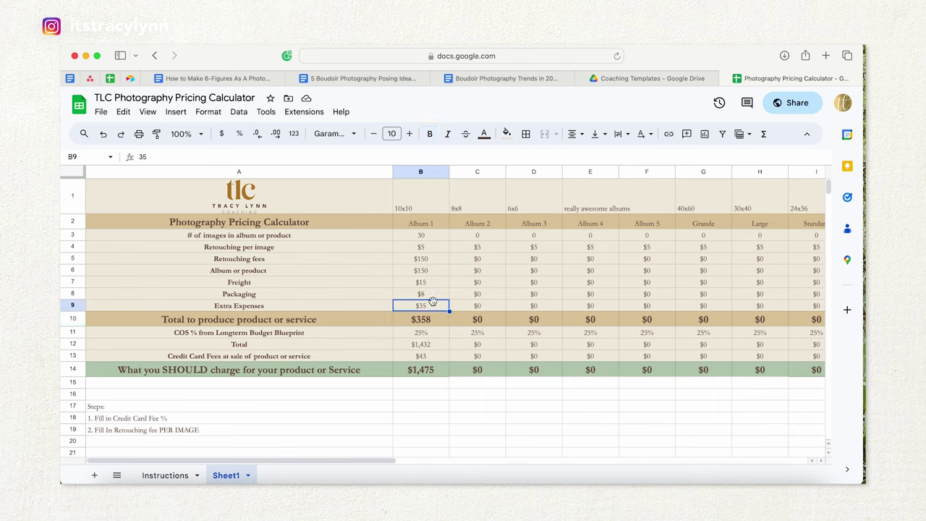
type("50")
key("Return")
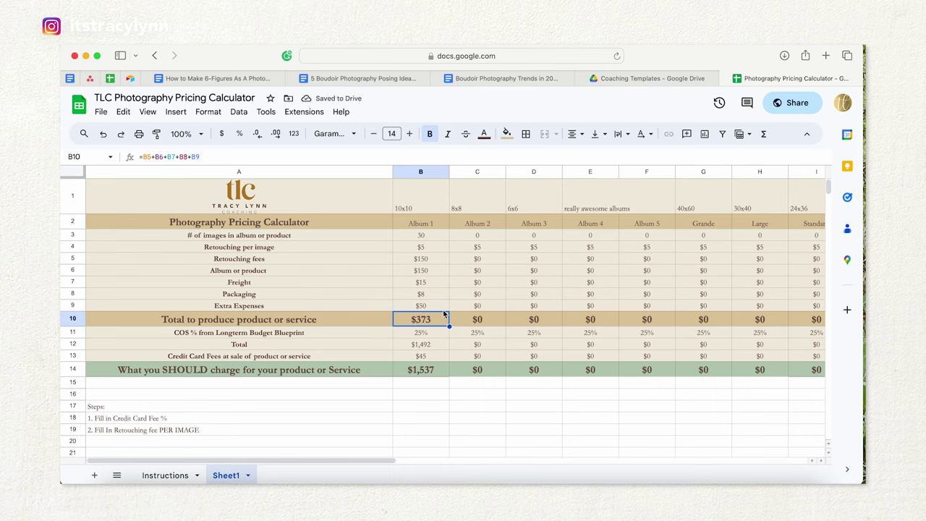
- Examine Album 1's COS percentage, total, credit card fee and recommended price cells and the formulas behind them
left_click(439, 332)
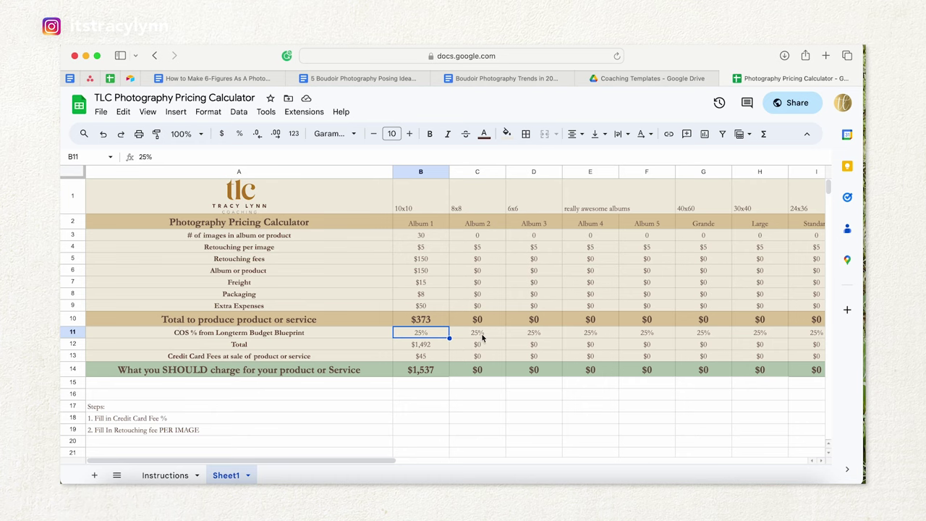
left_click(230, 334)
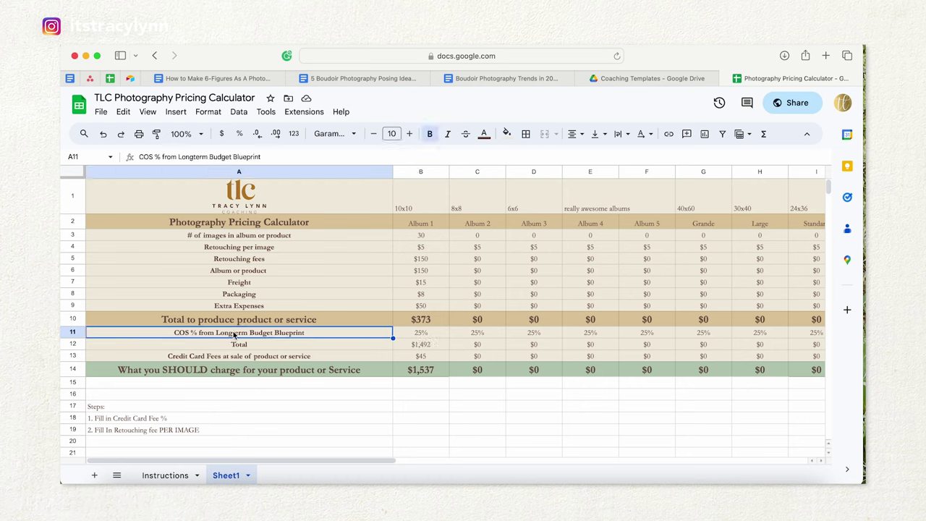
left_click(437, 335)
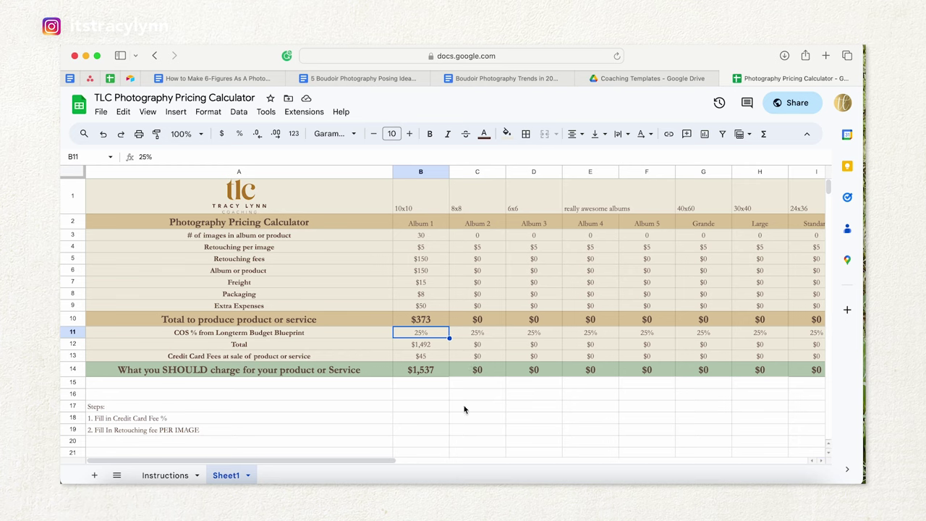
left_click(428, 346)
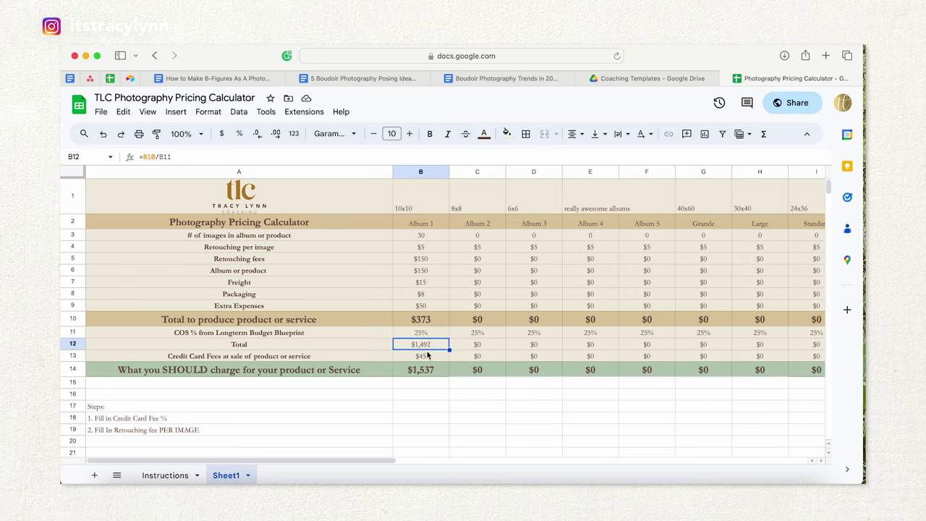
left_click(427, 354)
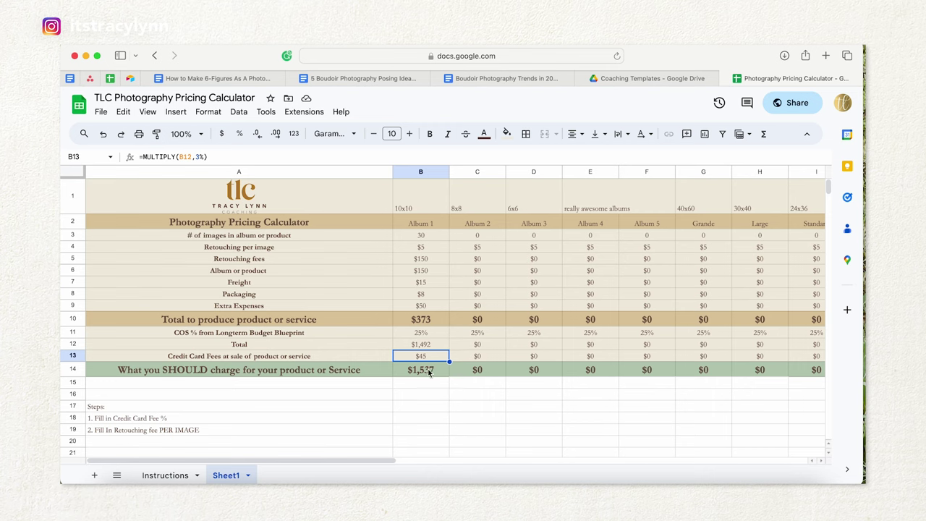
left_click(425, 347)
left_click(434, 356)
left_click(431, 370)
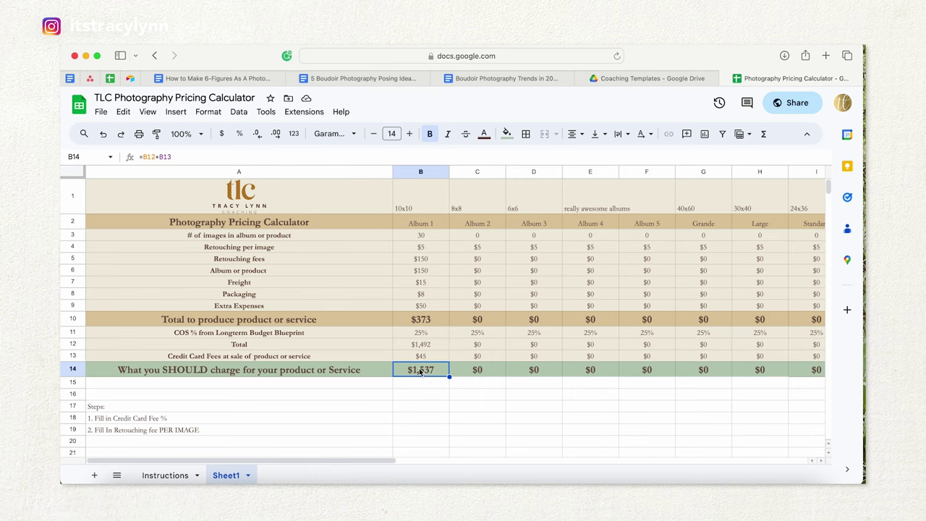
key("Down")
key("Down")
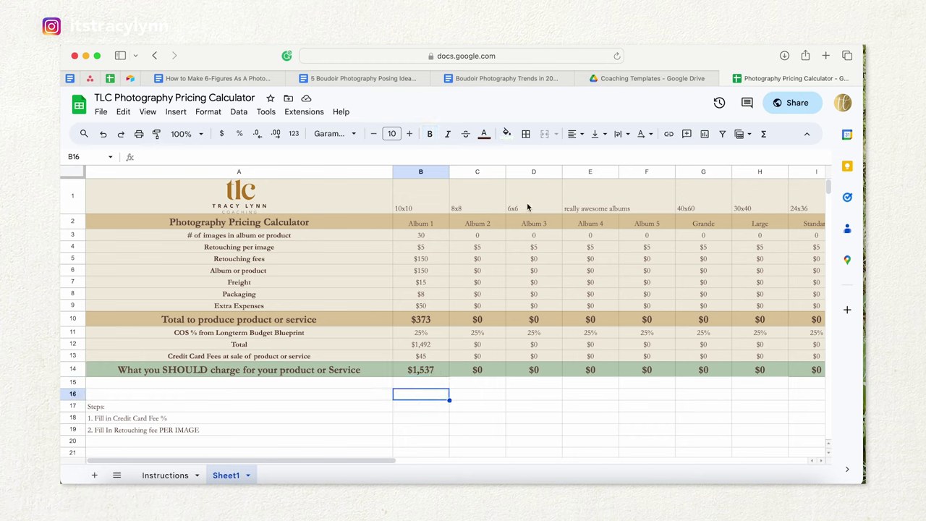
left_click(432, 371)
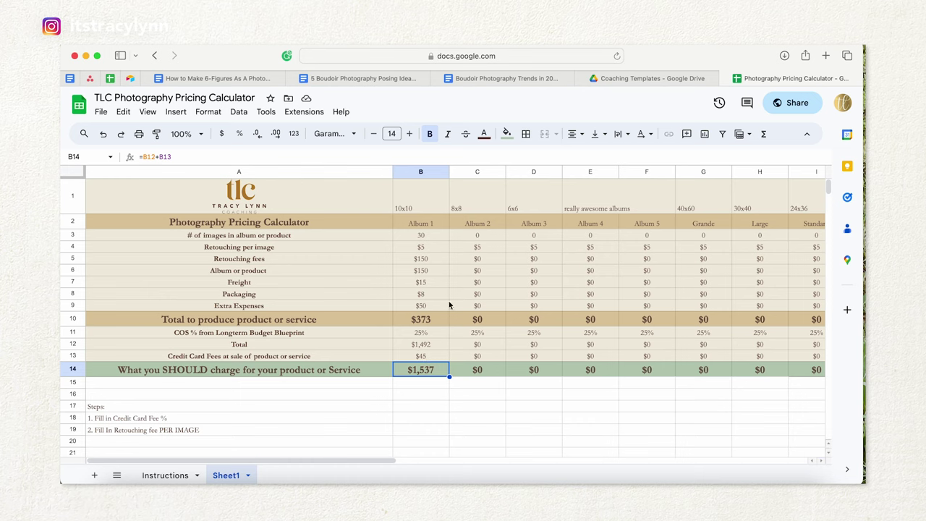
left_click(471, 219)
scroll(483, 275, "down", 2)
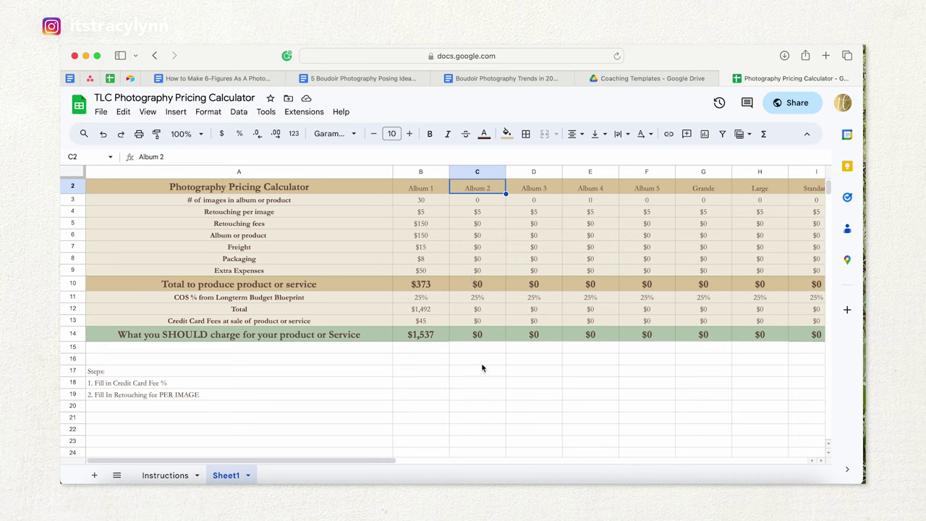
left_click(476, 347)
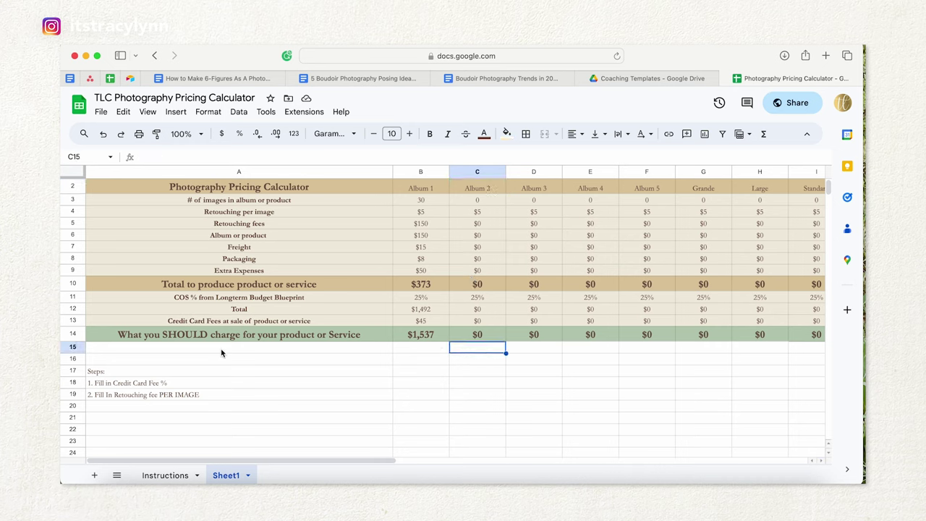